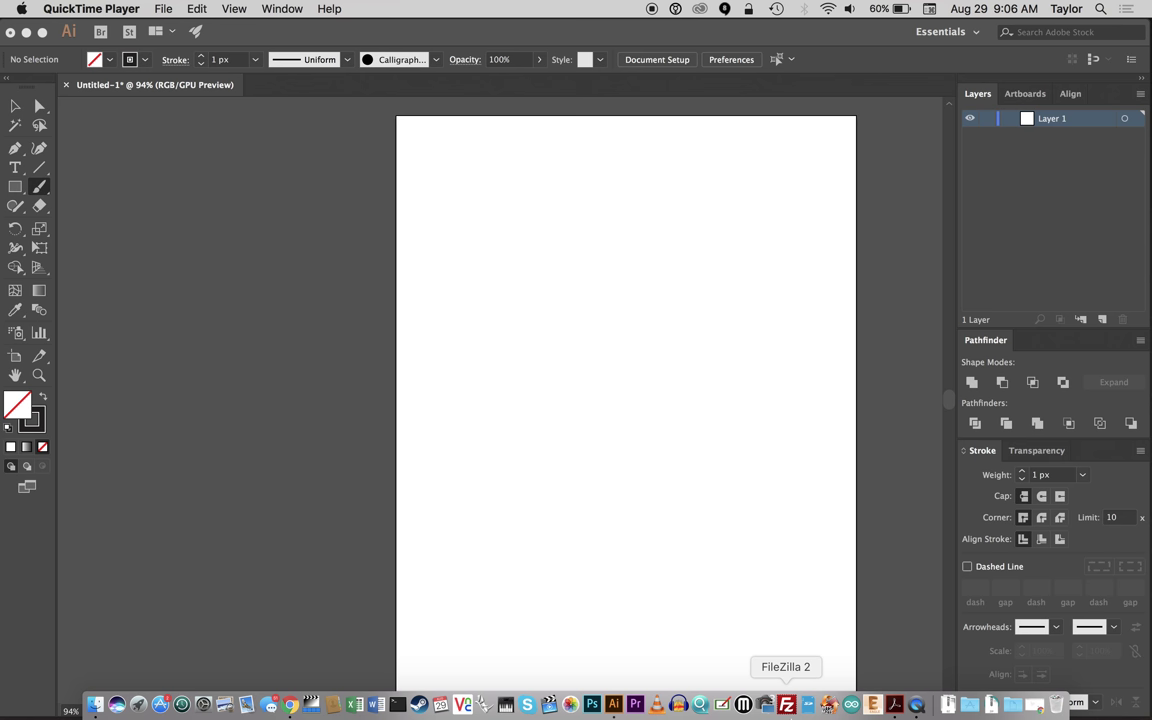
- Open the Huion Tablet Driver window from the Dock
{"action": "left_click", "coordinate": [722, 706]}
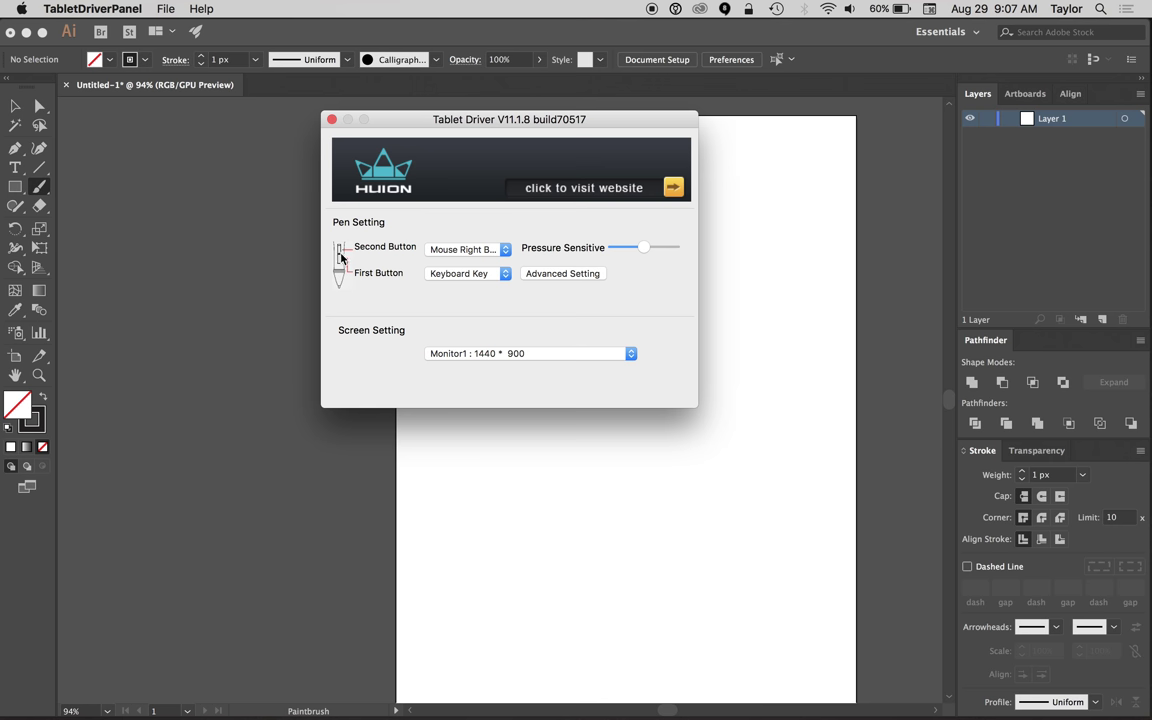
- Review the pen's second-button options and work-area settings unchanged, then close the tablet driver
{"action": "left_click", "coordinate": [442, 249]}
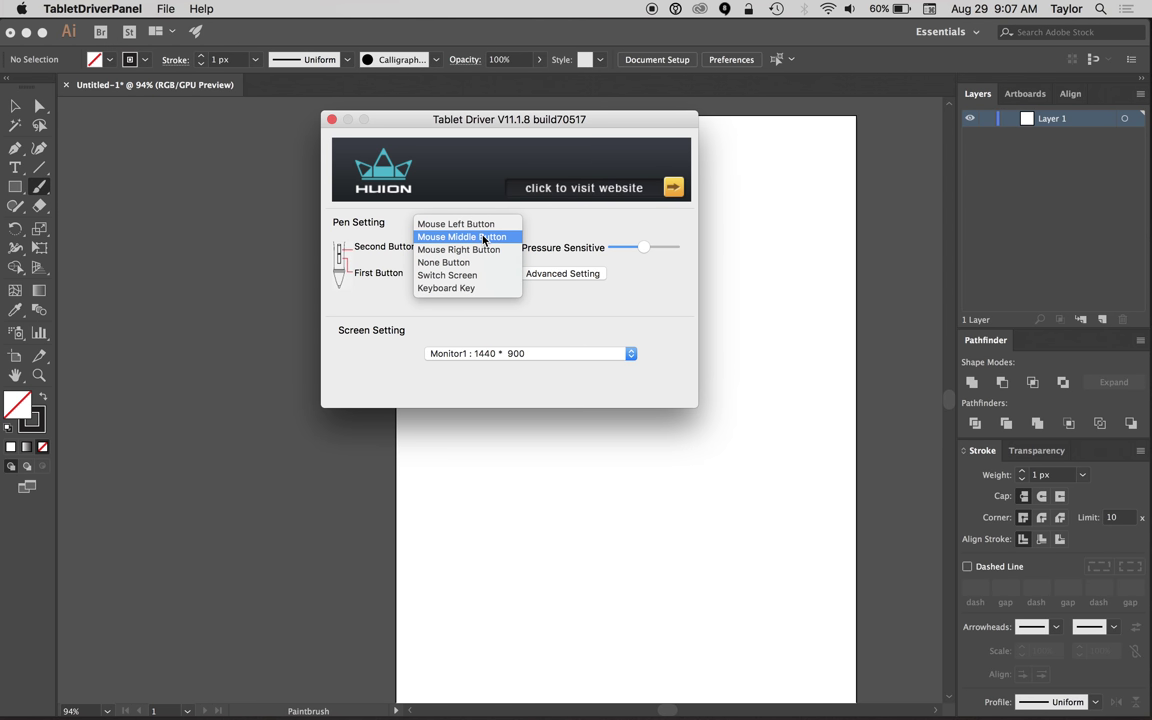
{"action": "left_click", "coordinate": [541, 301]}
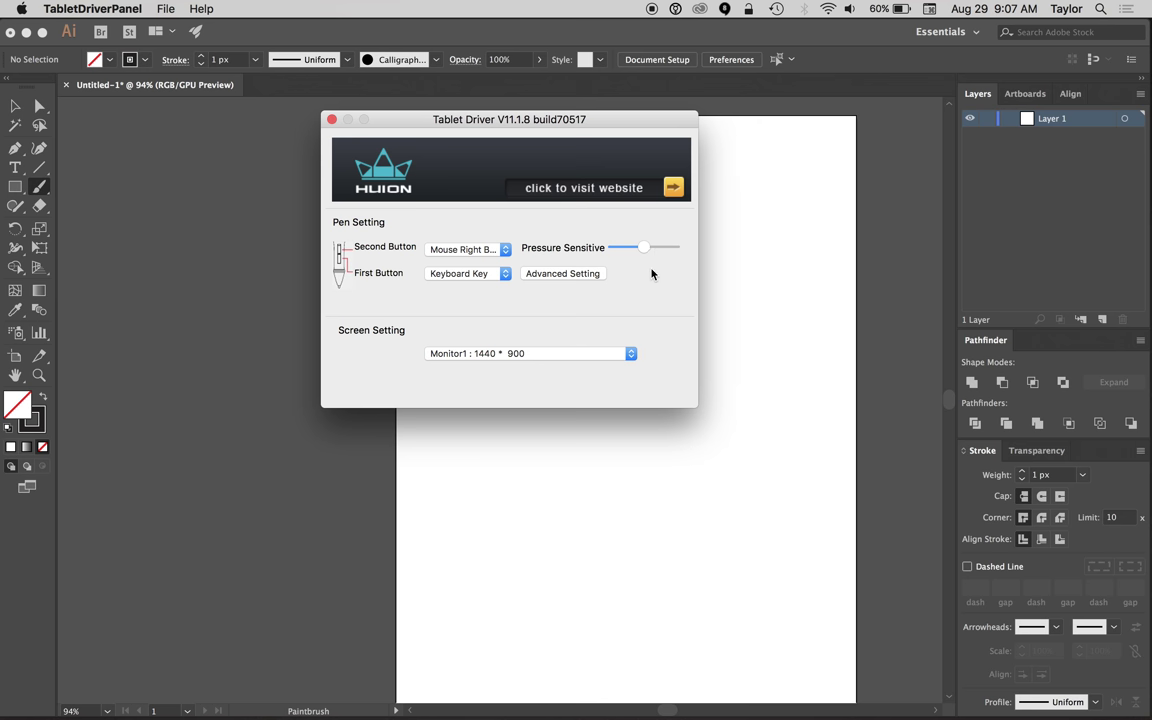
{"action": "left_click", "coordinate": [563, 273]}
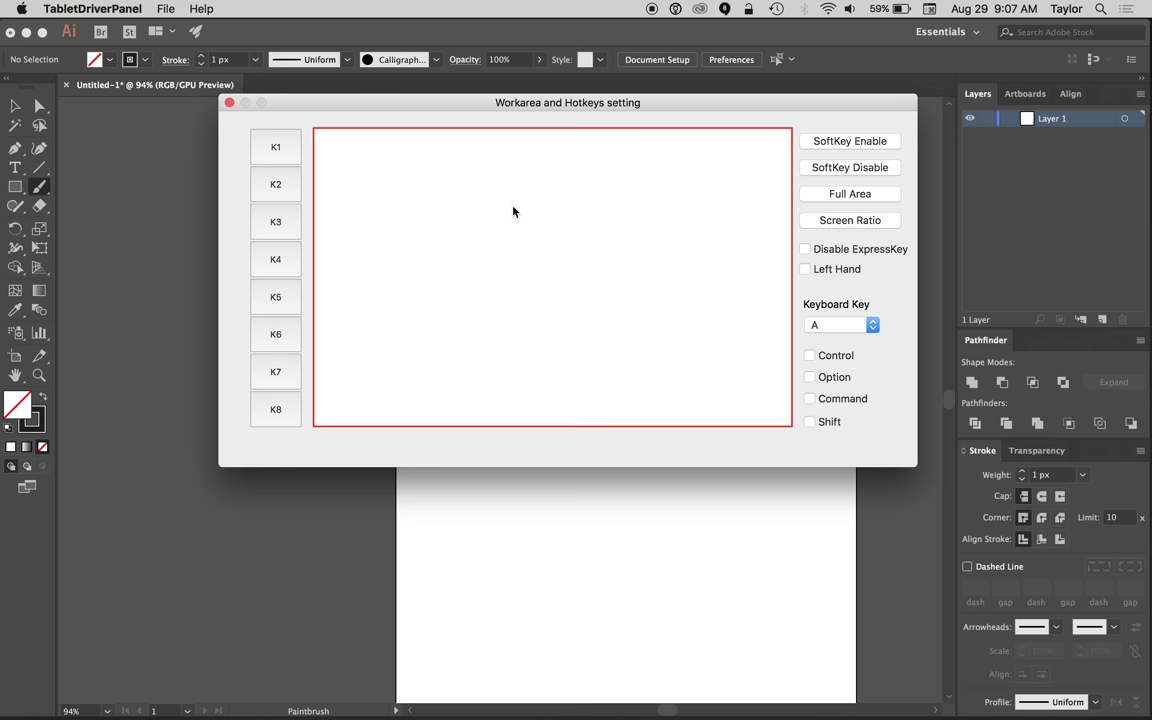
{"action": "left_click", "coordinate": [229, 103]}
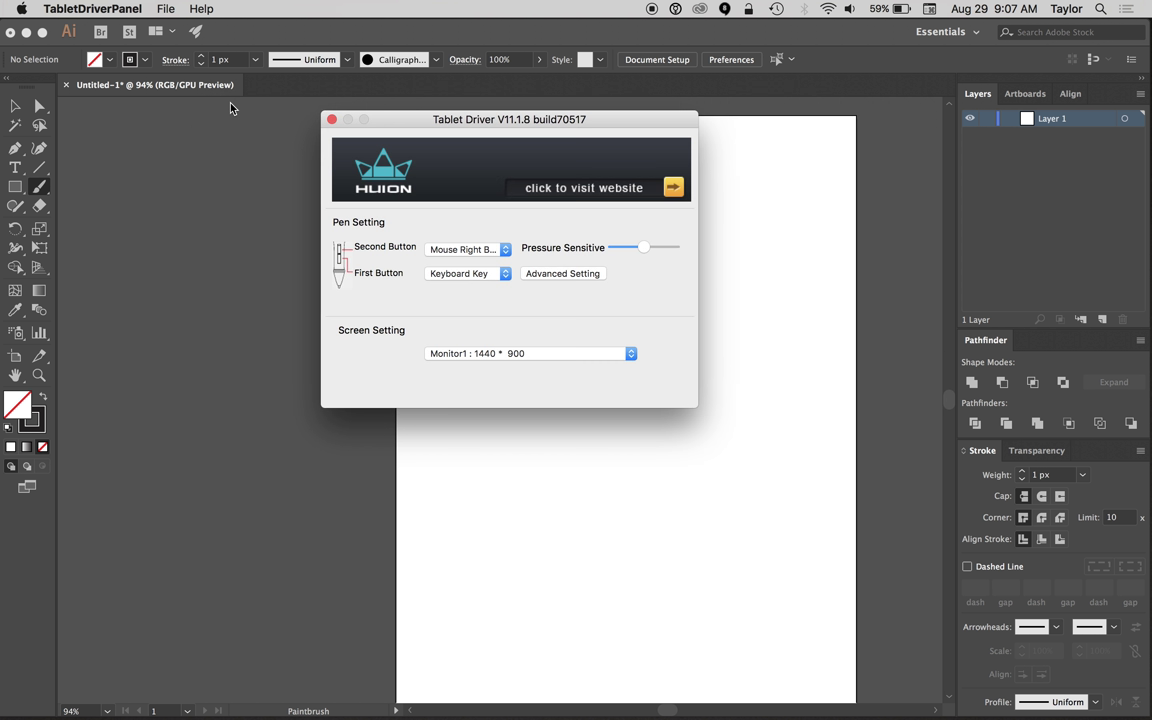
{"action": "left_click", "coordinate": [331, 119]}
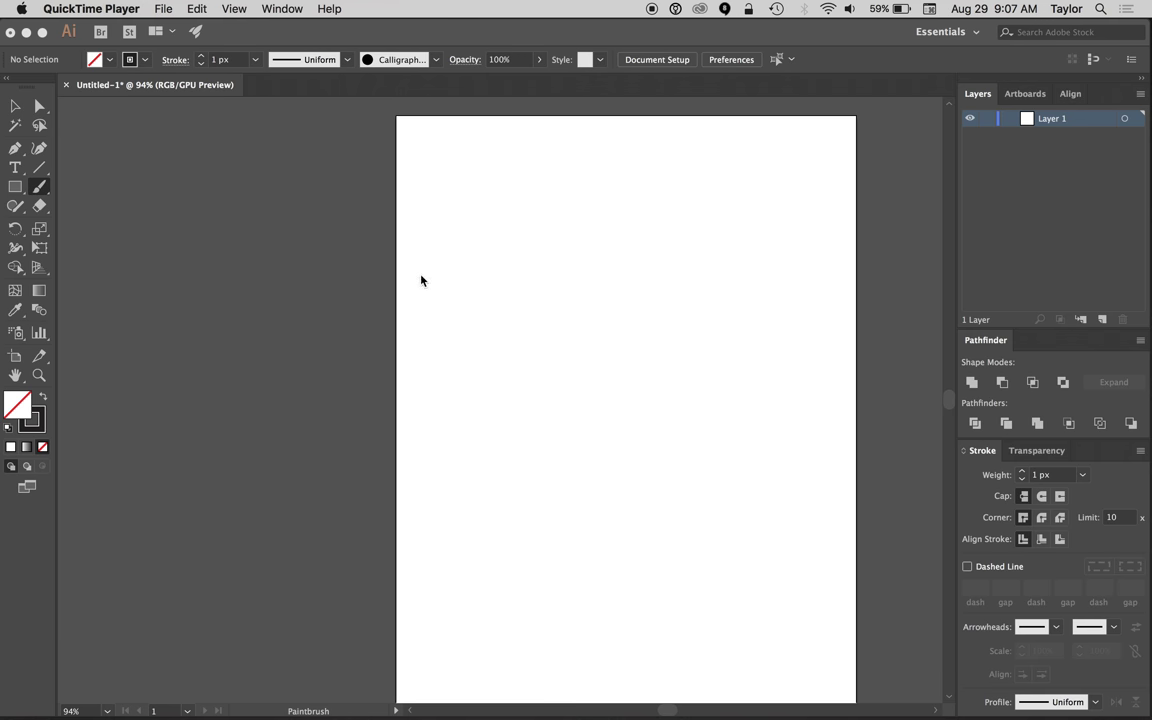
{"action": "left_click", "coordinate": [112, 277]}
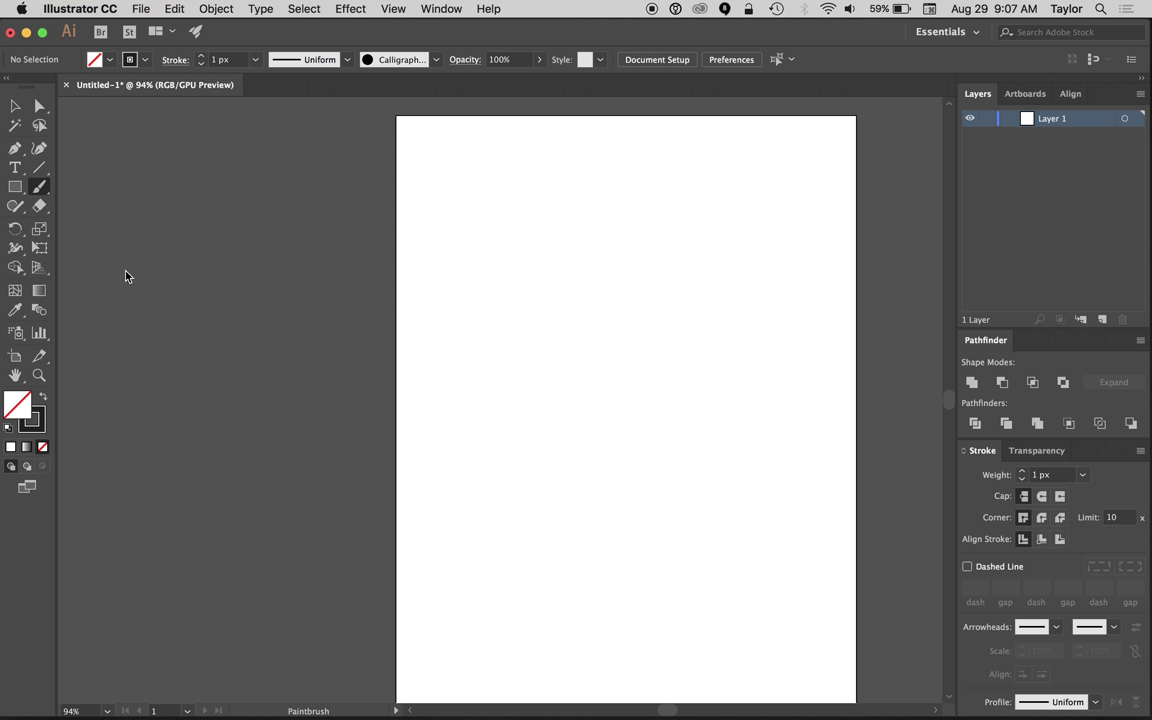
{"action": "double_click", "coordinate": [43, 189]}
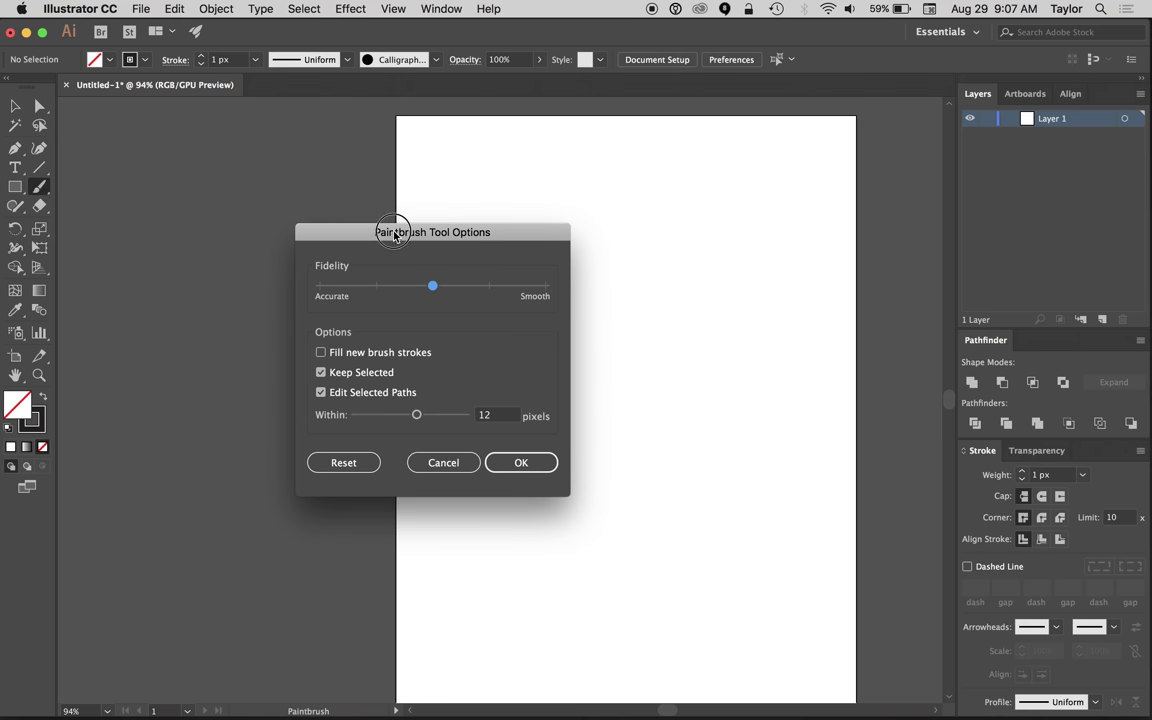
{"action": "left_click_drag", "start_coordinate": [390, 230], "coordinate": [251, 153]}
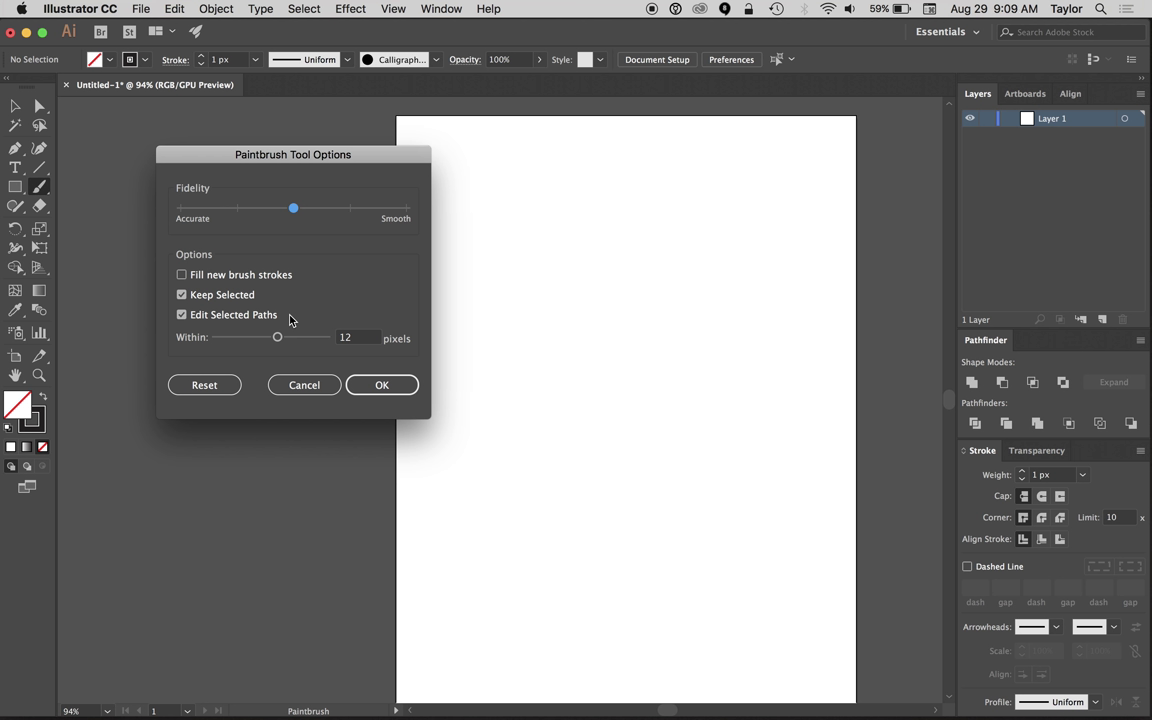
{"action": "left_click", "coordinate": [374, 386]}
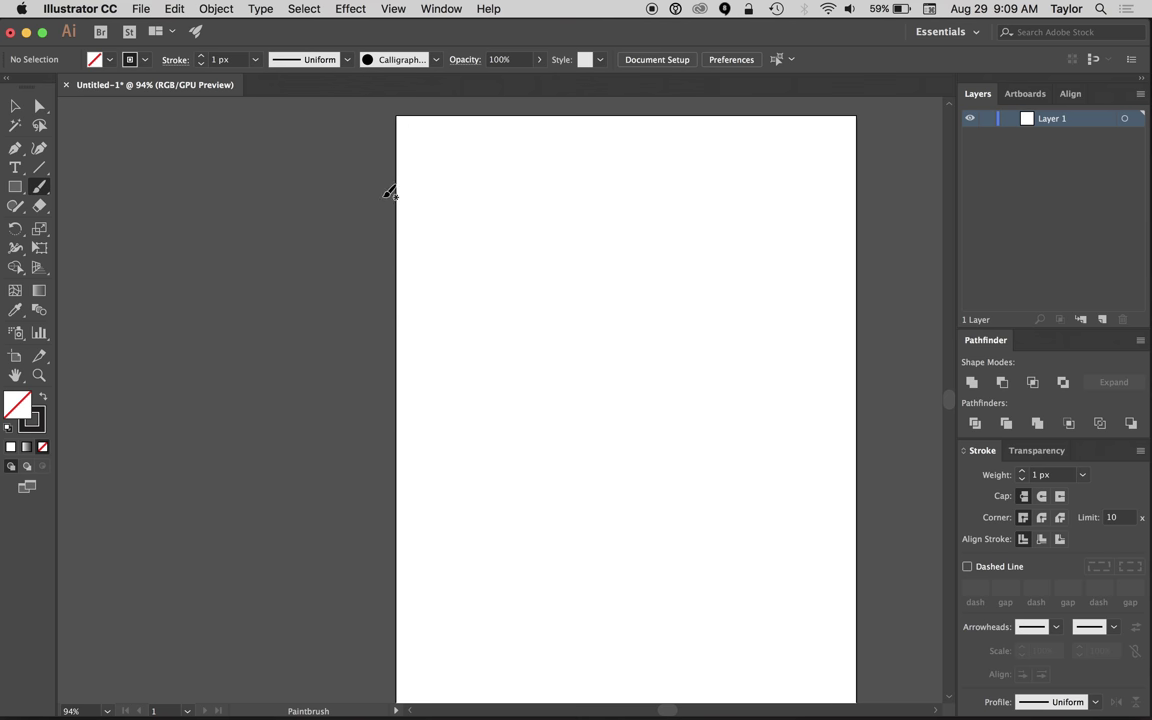
- Switch the paintbrush to the Basic brush with a Uniform width profile, then start a new brush
{"action": "left_click", "coordinate": [436, 62]}
{"action": "left_click", "coordinate": [404, 147]}
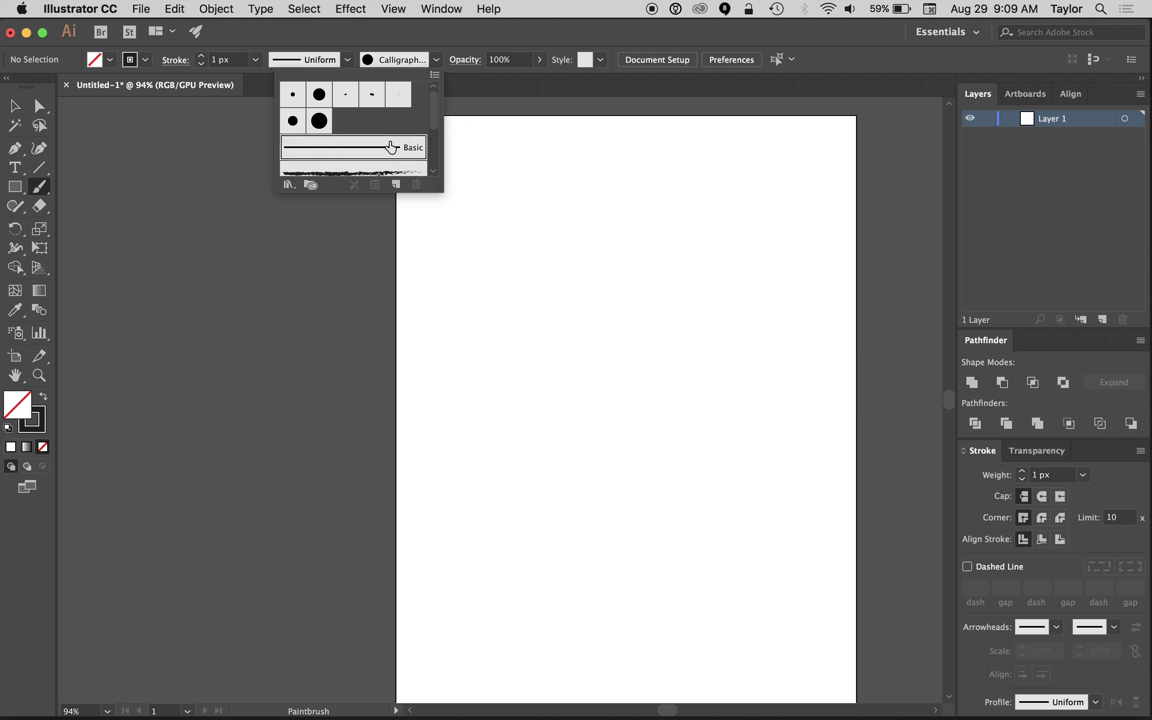
{"action": "left_click", "coordinate": [362, 37]}
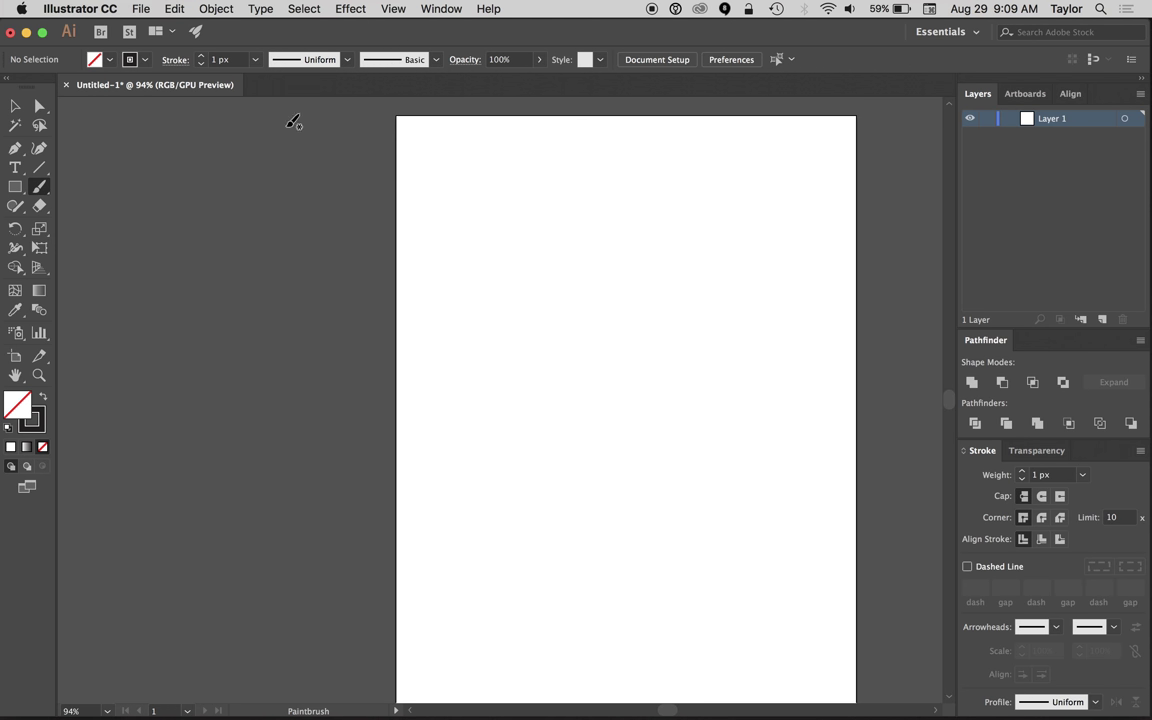
{"action": "left_click", "coordinate": [347, 60]}
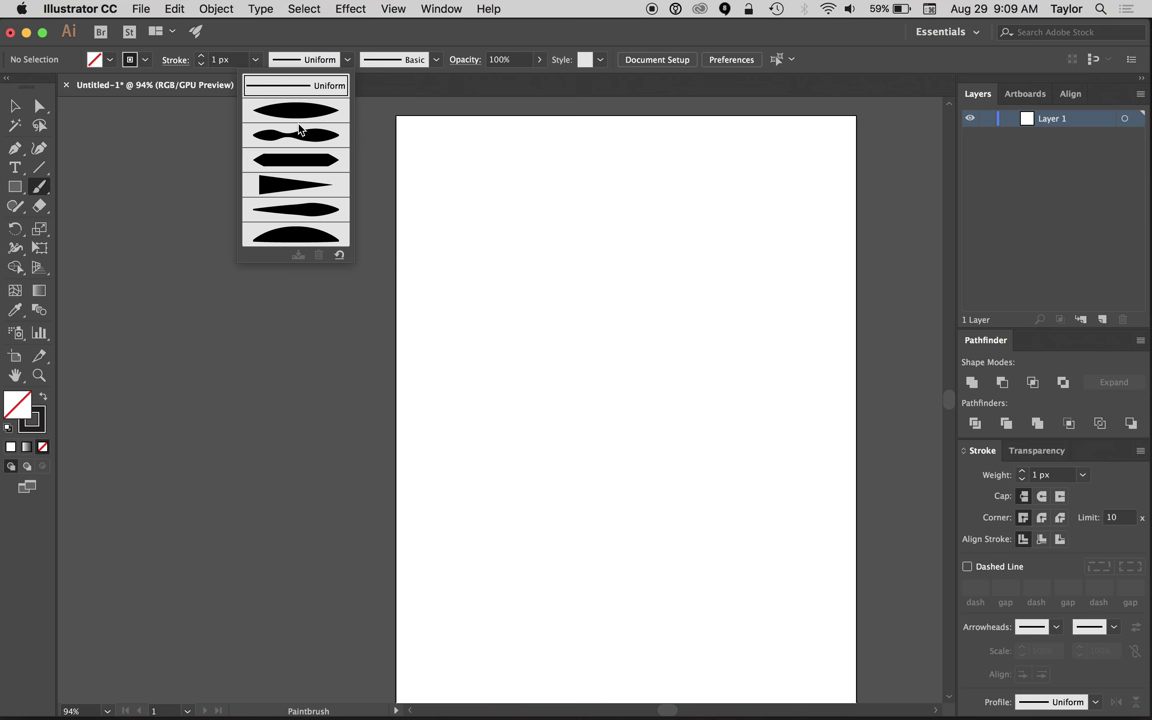
{"action": "left_click", "coordinate": [305, 40]}
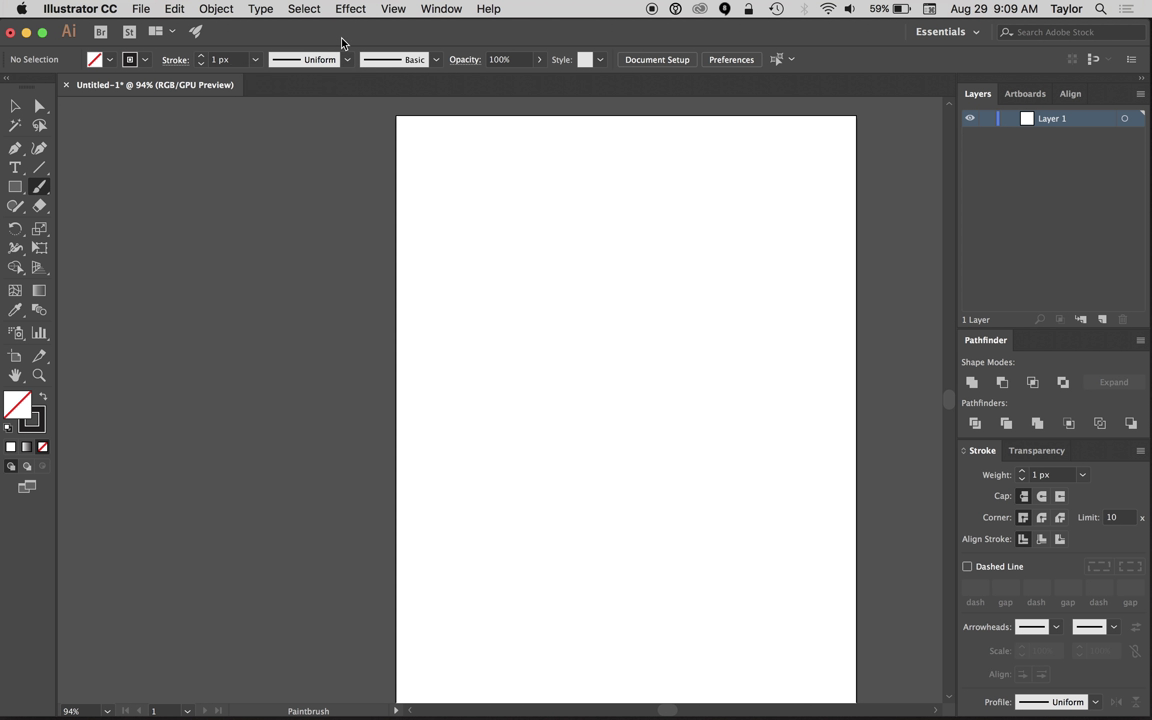
{"action": "left_click", "coordinate": [436, 60]}
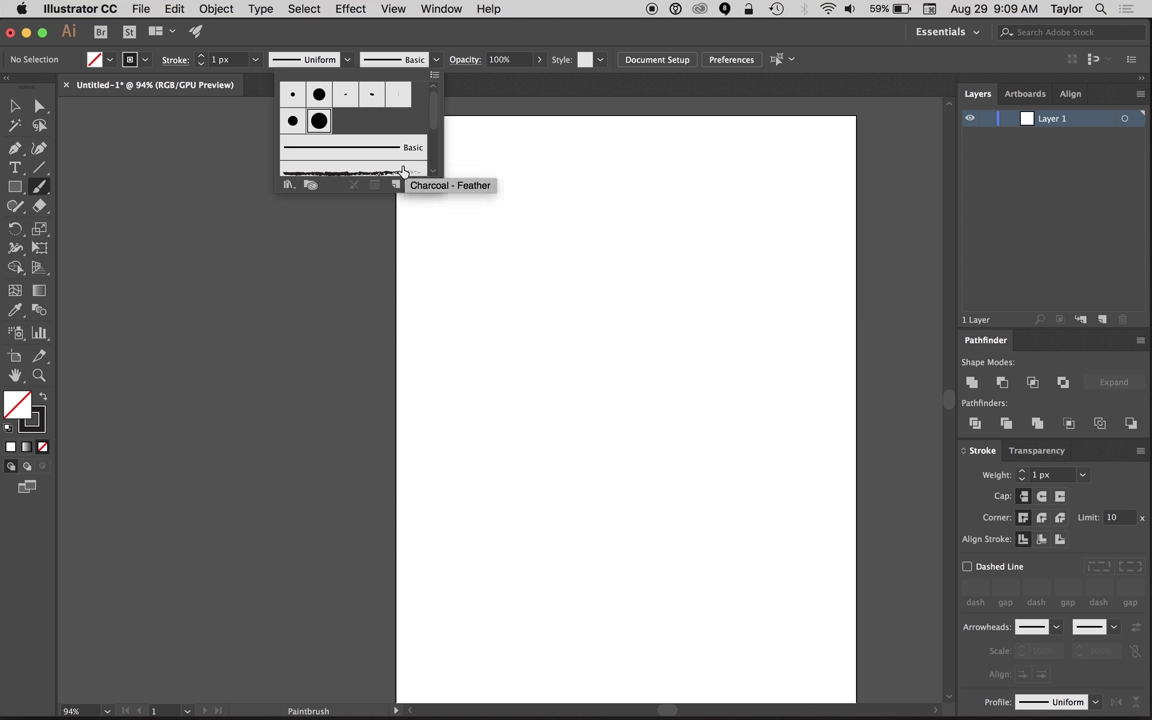
{"action": "left_click", "coordinate": [396, 186]}
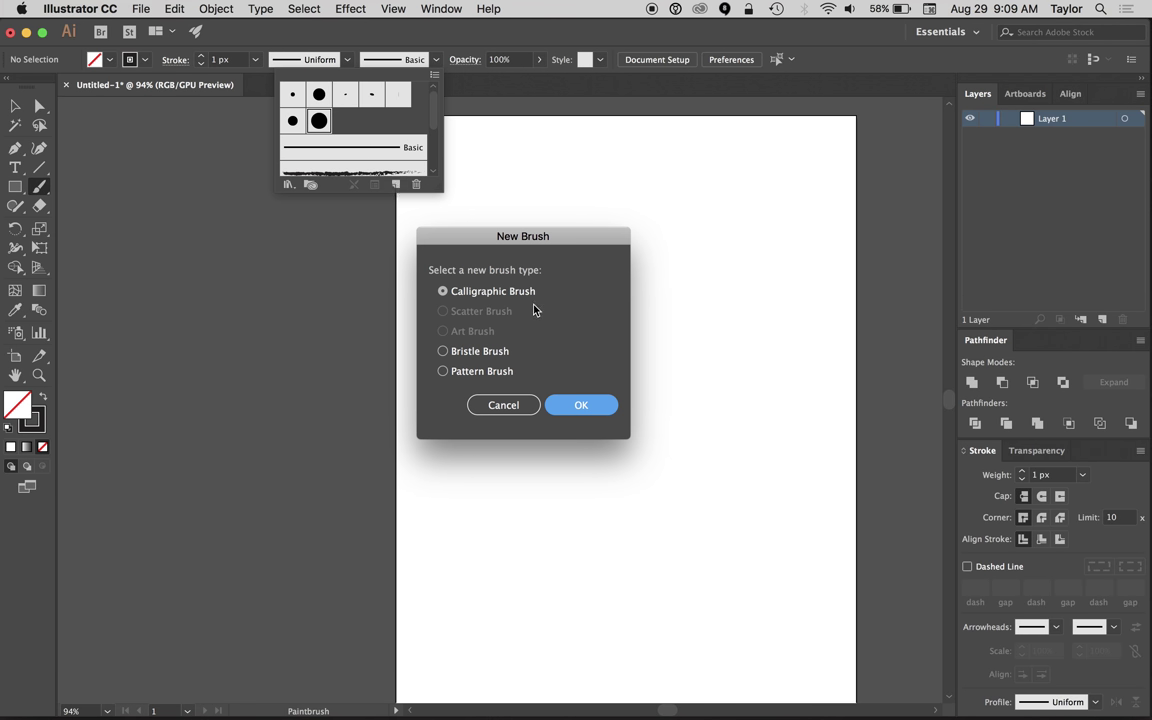
- Create a calligraphic brush with a 38° angle, 51% roundness and 30 pt size
{"action": "left_click", "coordinate": [577, 405]}
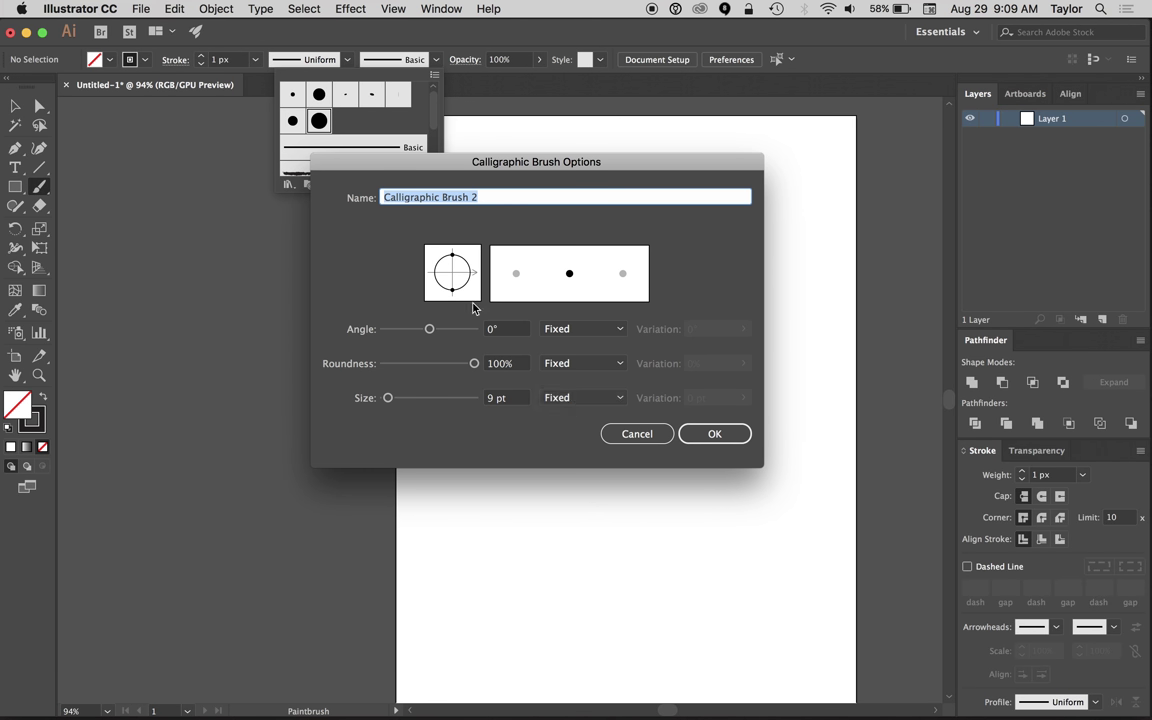
{"action": "left_click_drag", "start_coordinate": [431, 330], "coordinate": [423, 334]}
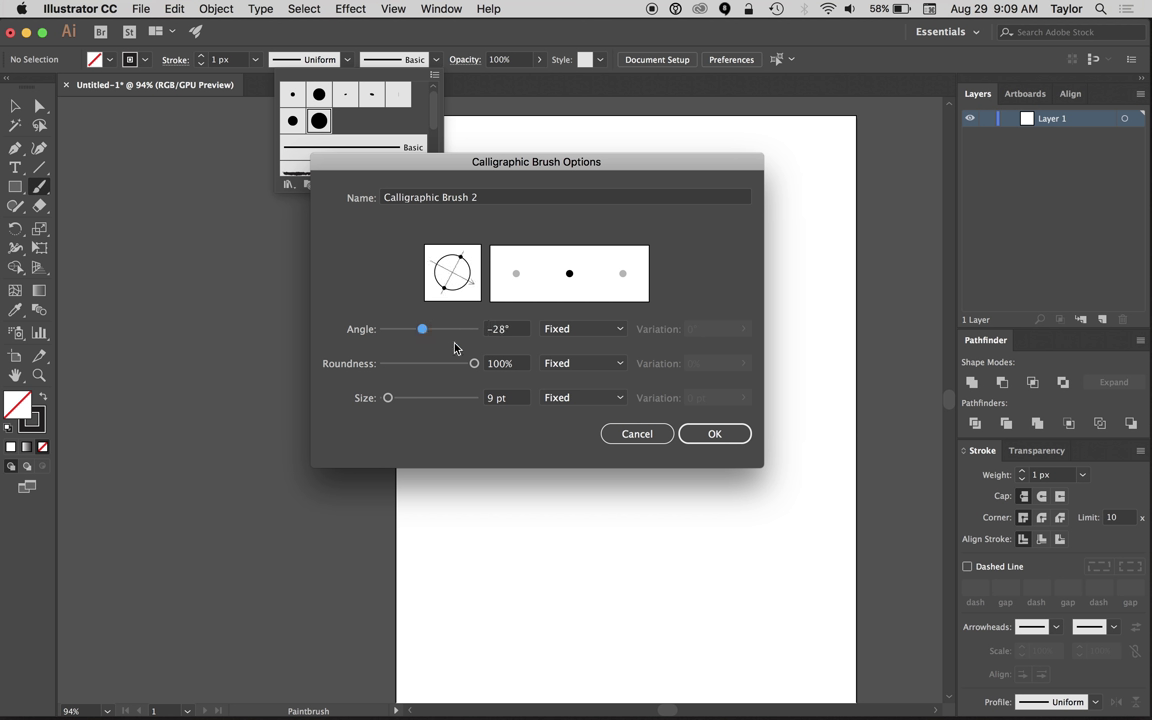
{"action": "mouse_move", "coordinate": [475, 363]}
{"action": "left_mouse_down"}
{"action": "mouse_move", "coordinate": [427, 363]}
{"action": "mouse_move", "coordinate": [429, 332]}
{"action": "mouse_move", "coordinate": [440, 337]}
{"action": "left_mouse_up"}
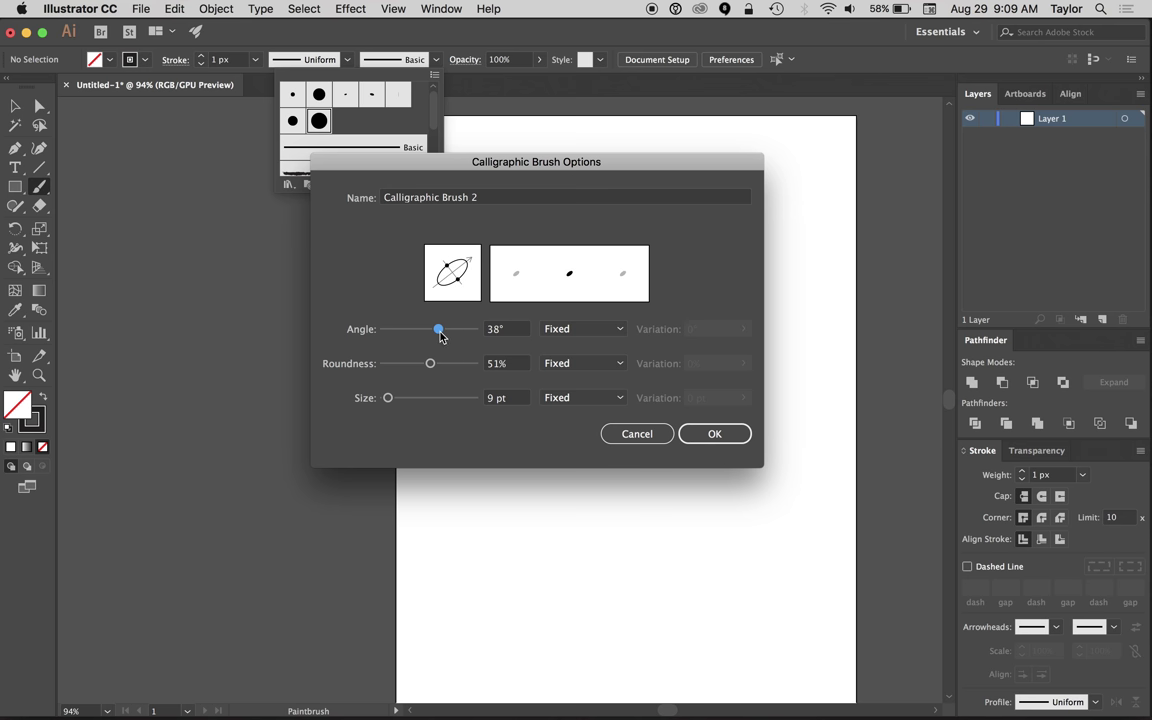
{"action": "left_click_drag", "start_coordinate": [392, 398], "coordinate": [458, 399]}
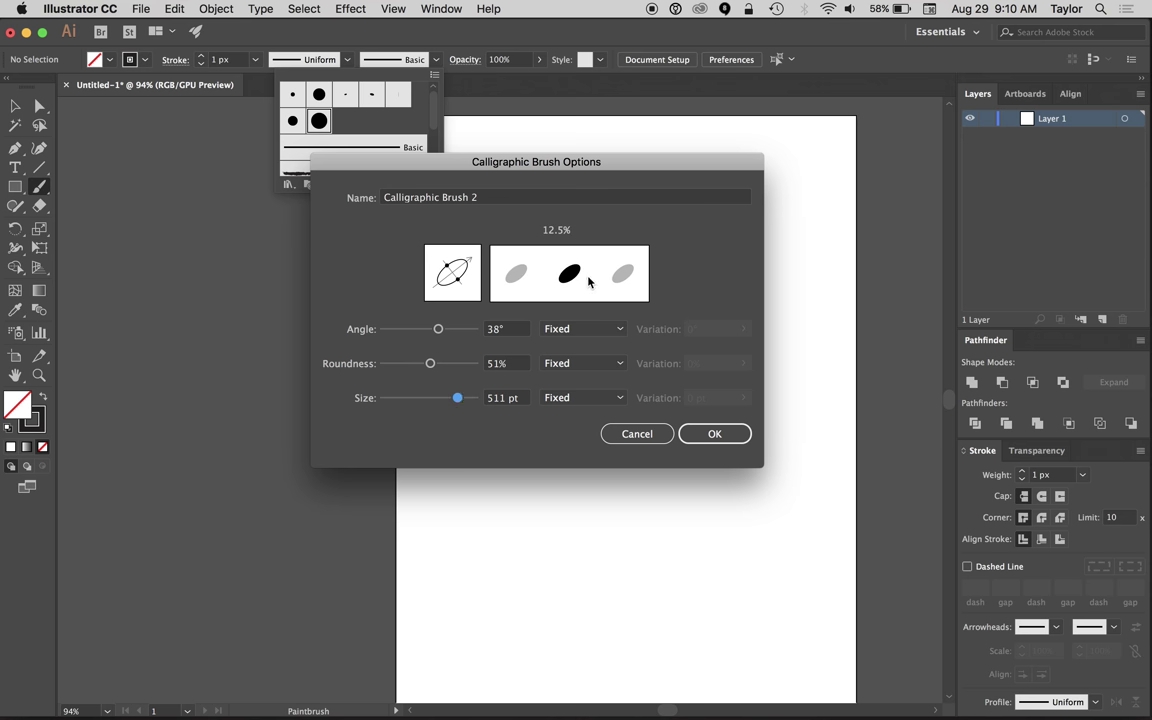
{"action": "left_click_drag", "start_coordinate": [458, 398], "coordinate": [398, 404]}
- Make the brush size follow pen pressure with a 30 pt variation
{"action": "left_click", "coordinate": [619, 398]}
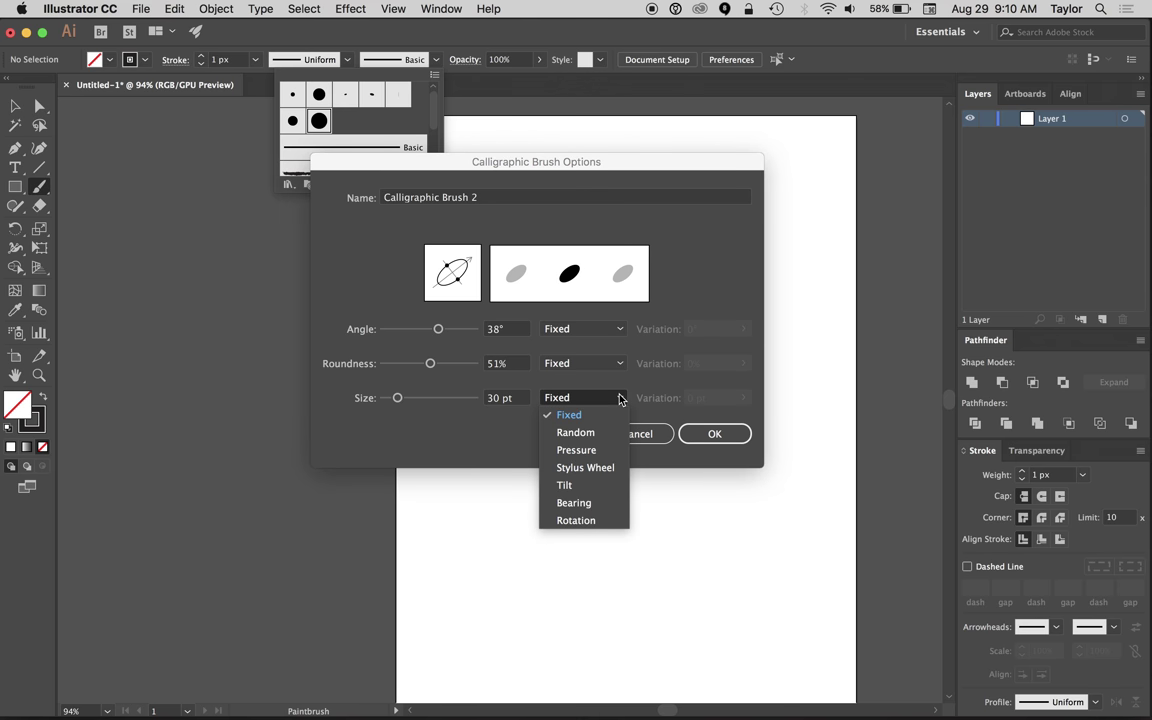
{"action": "left_click", "coordinate": [591, 451]}
{"action": "left_click", "coordinate": [743, 398]}
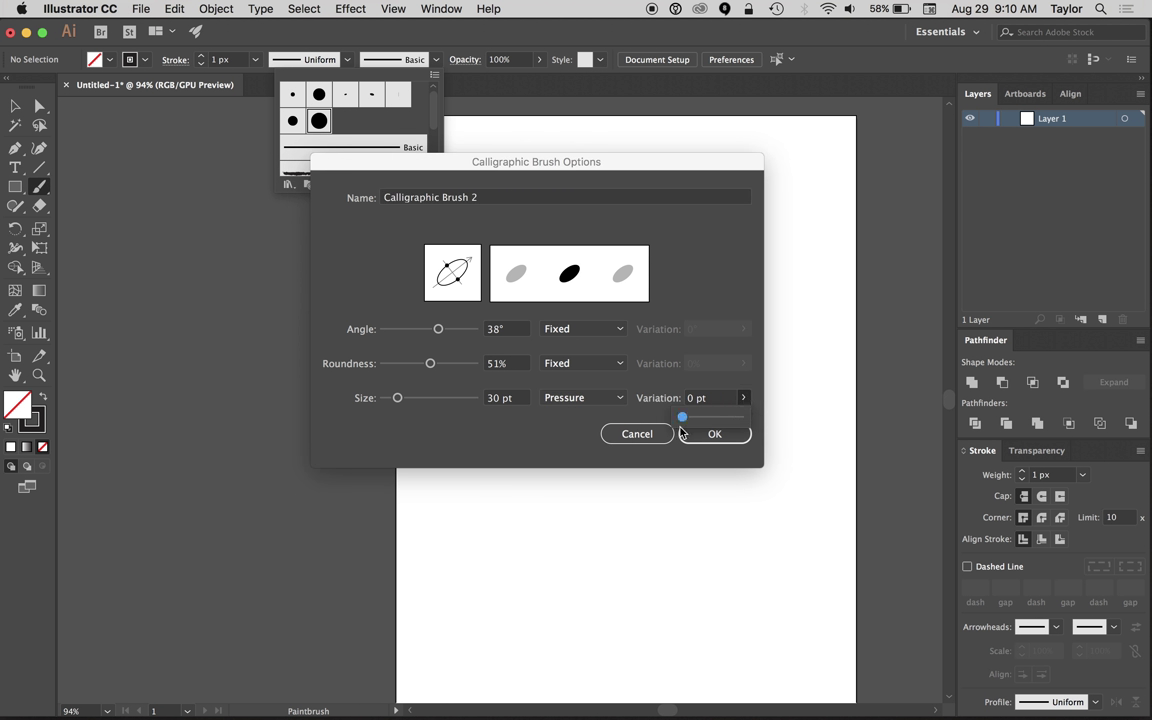
{"action": "left_click_drag", "start_coordinate": [683, 418], "coordinate": [763, 420]}
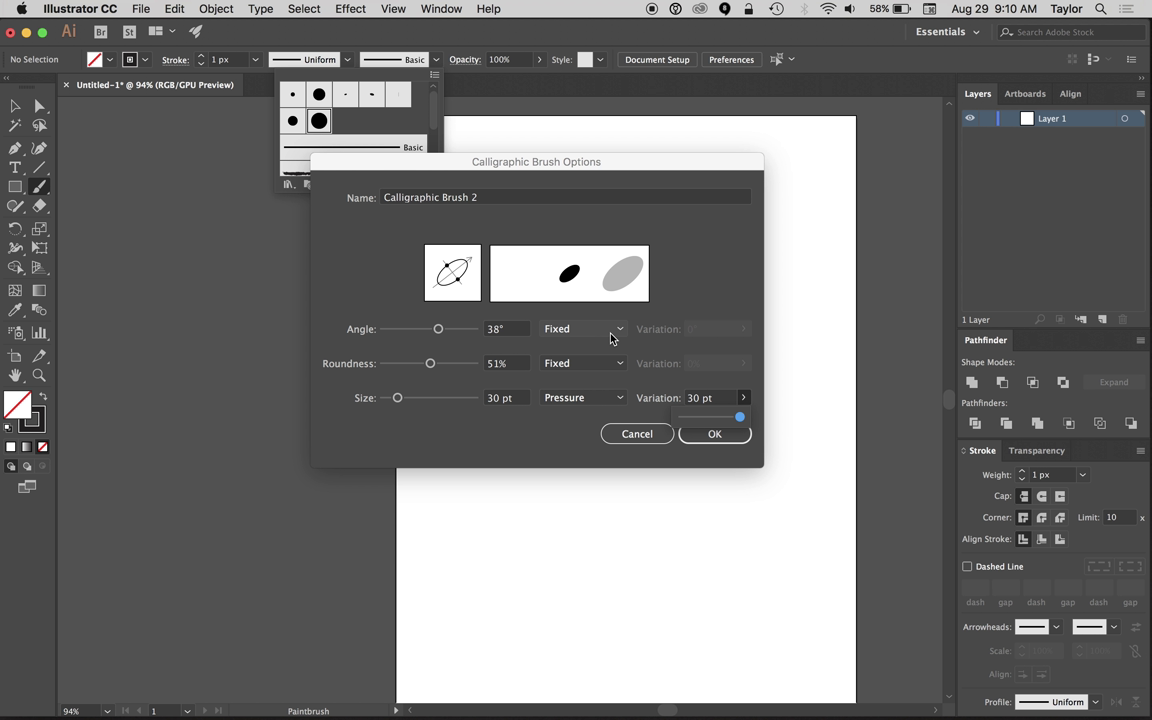
- Set the brush angle to Random with 180° variation and save the brush
{"action": "left_click", "coordinate": [610, 331]}
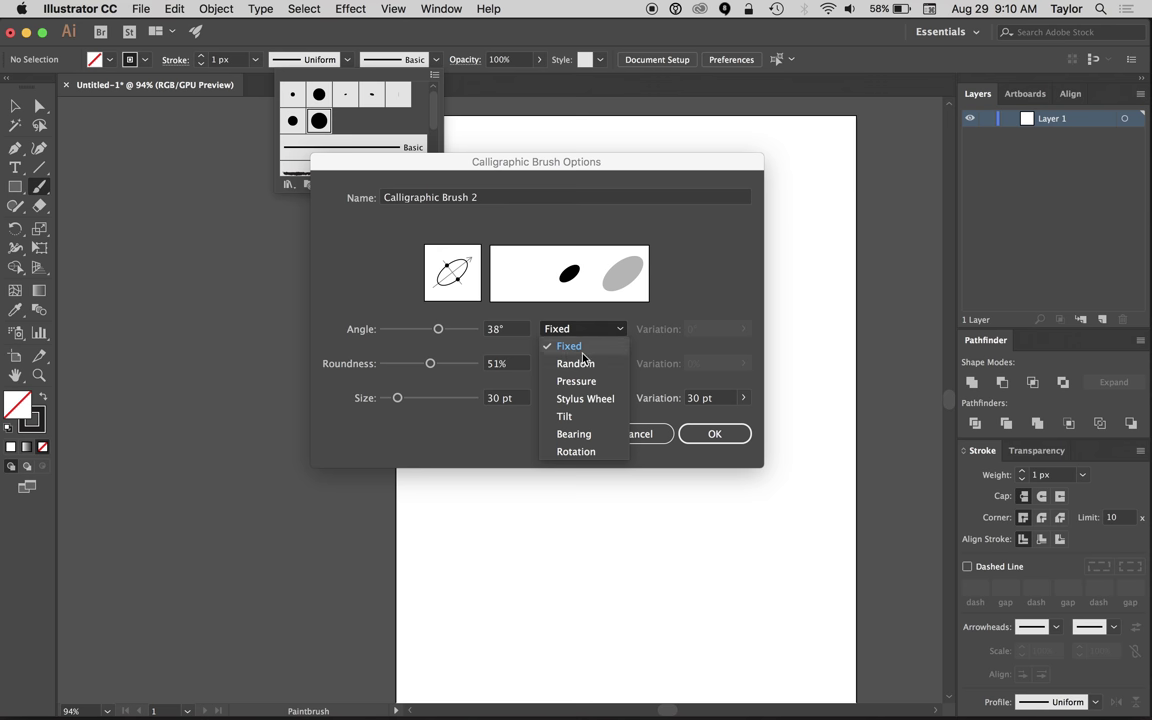
{"action": "left_click", "coordinate": [576, 364]}
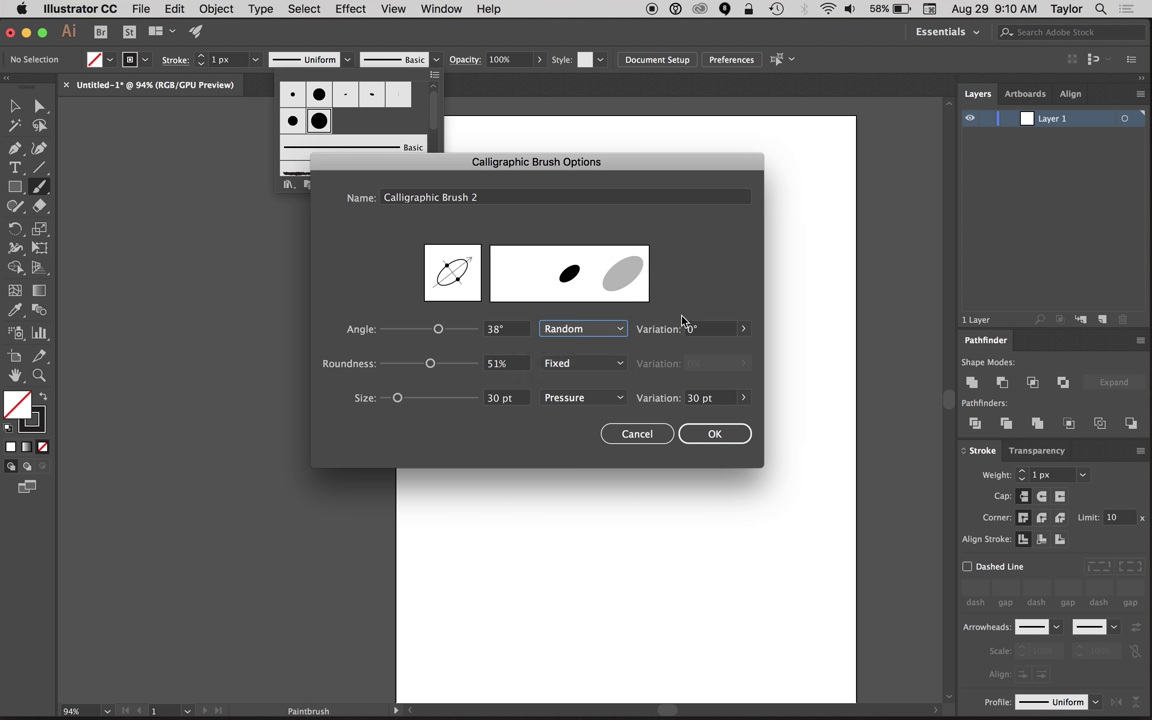
{"action": "left_click", "coordinate": [744, 331]}
{"action": "left_click_drag", "start_coordinate": [682, 348], "coordinate": [748, 349]}
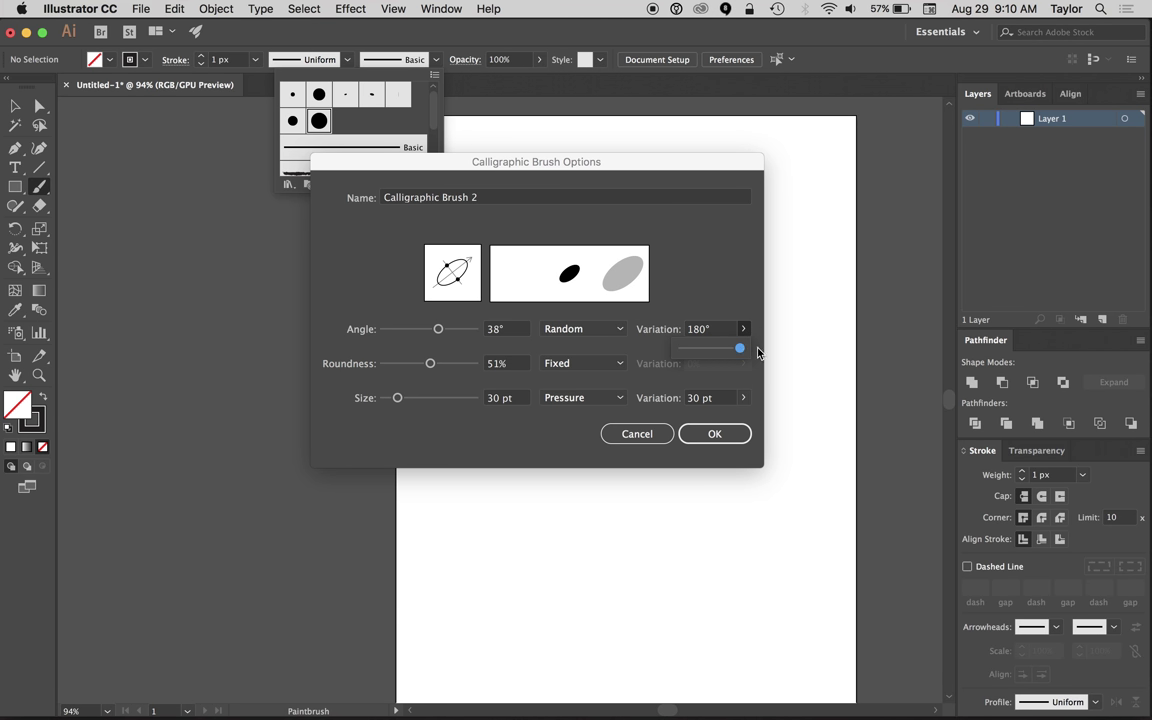
{"action": "left_click", "coordinate": [711, 258]}
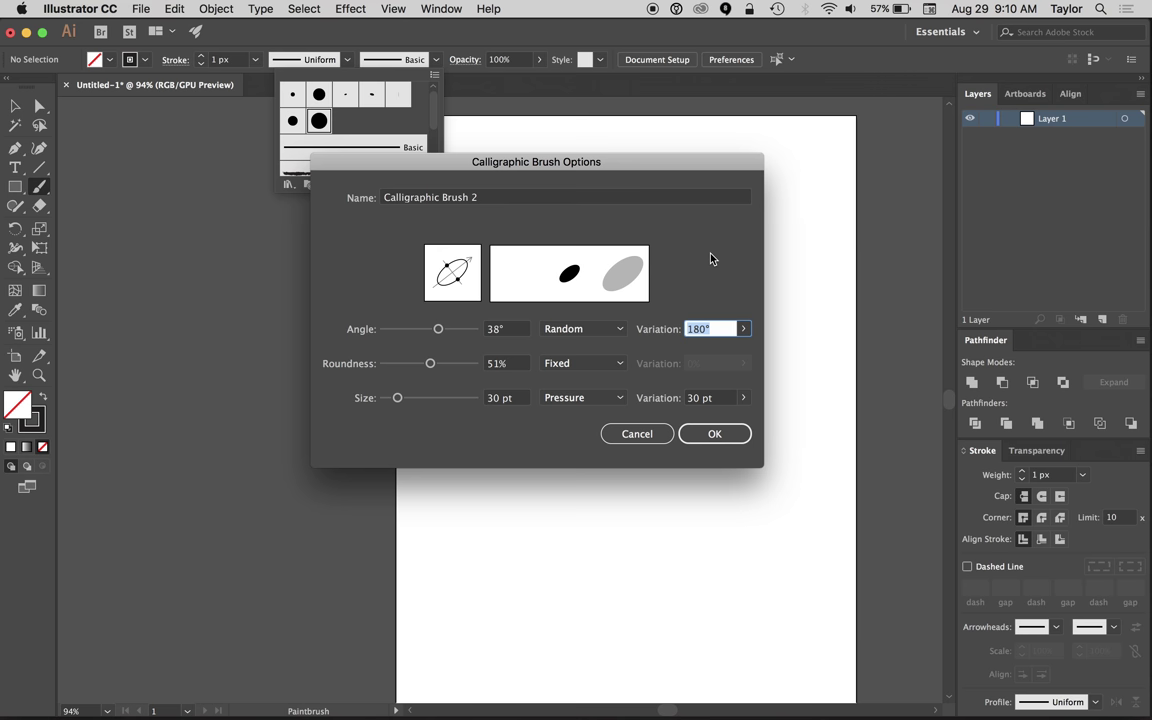
{"action": "left_click", "coordinate": [714, 434]}
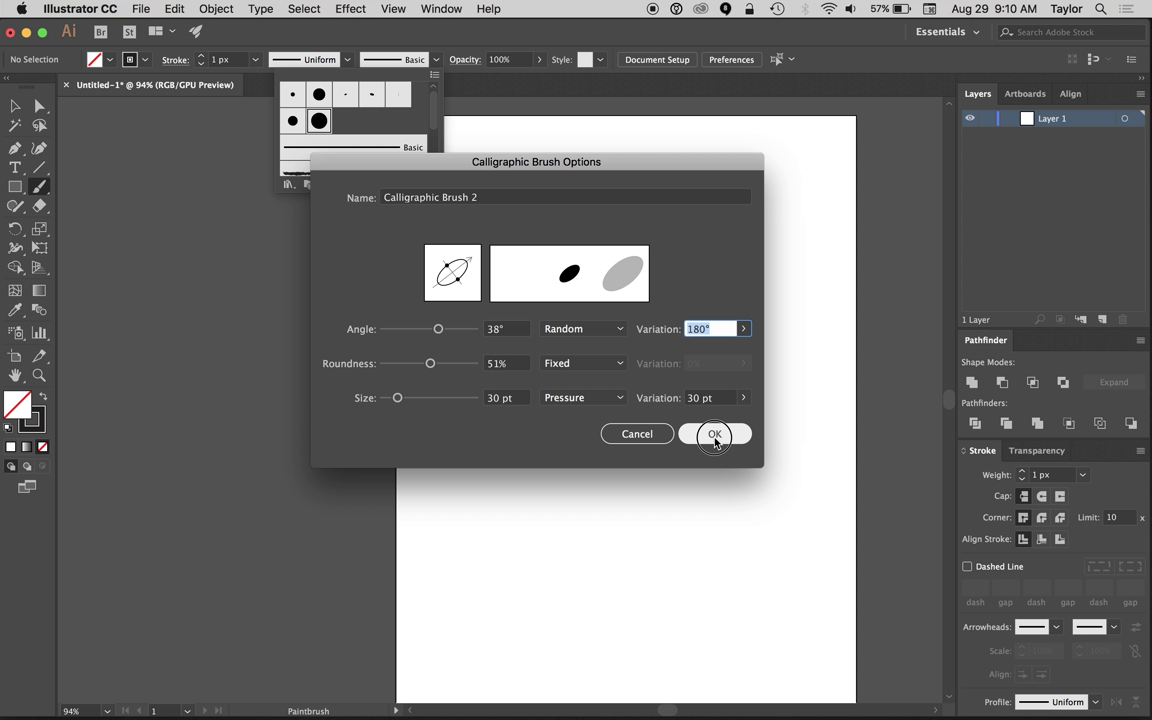
{"action": "left_click", "coordinate": [523, 338]}
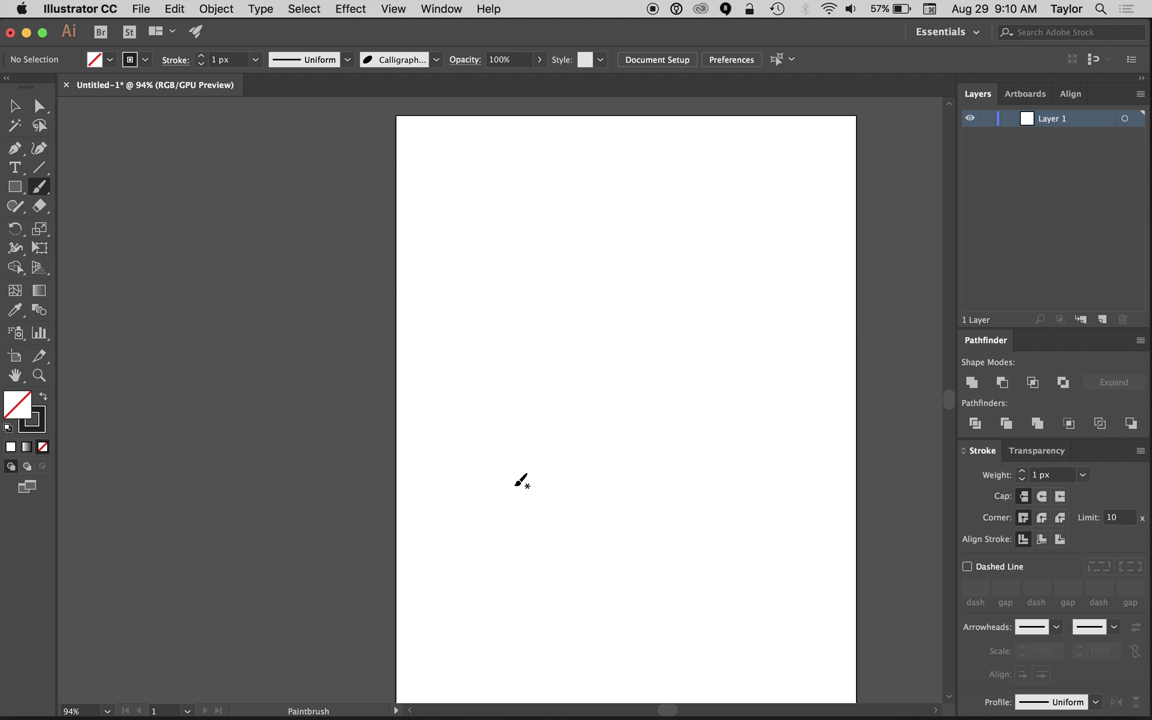
- Paint short test strokes beside the artboard and near its top
{"action": "left_click_drag", "start_coordinate": [281, 288], "coordinate": [322, 280]}
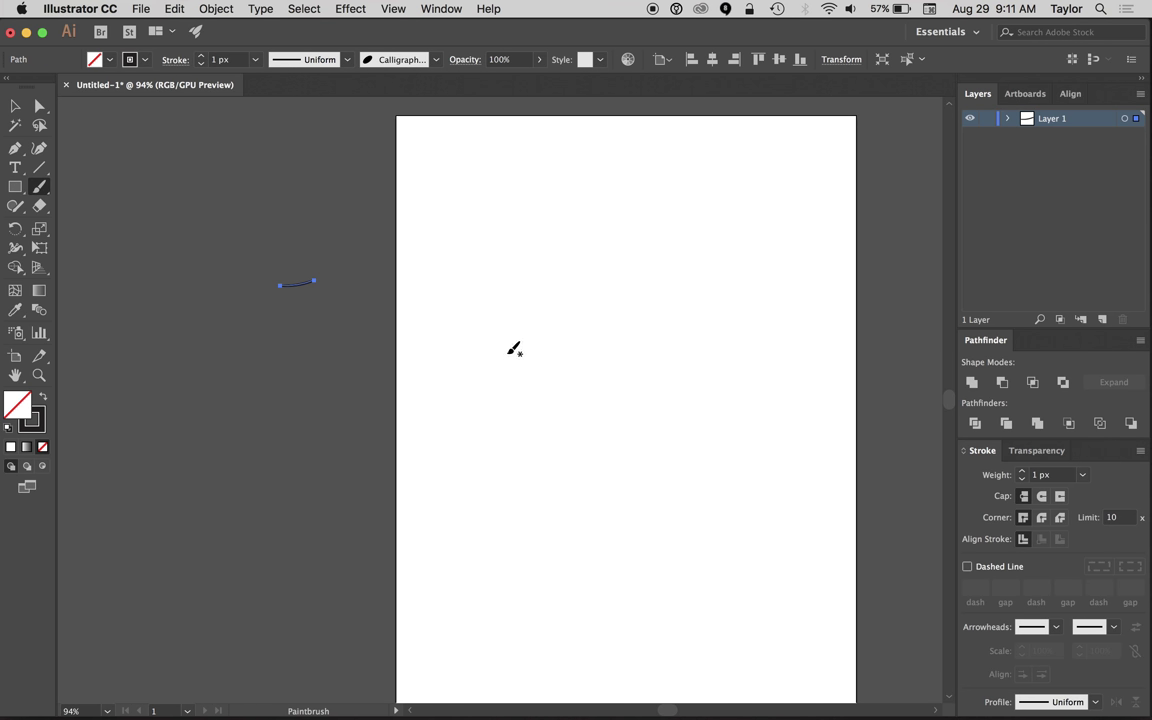
{"action": "left_click", "coordinate": [517, 350]}
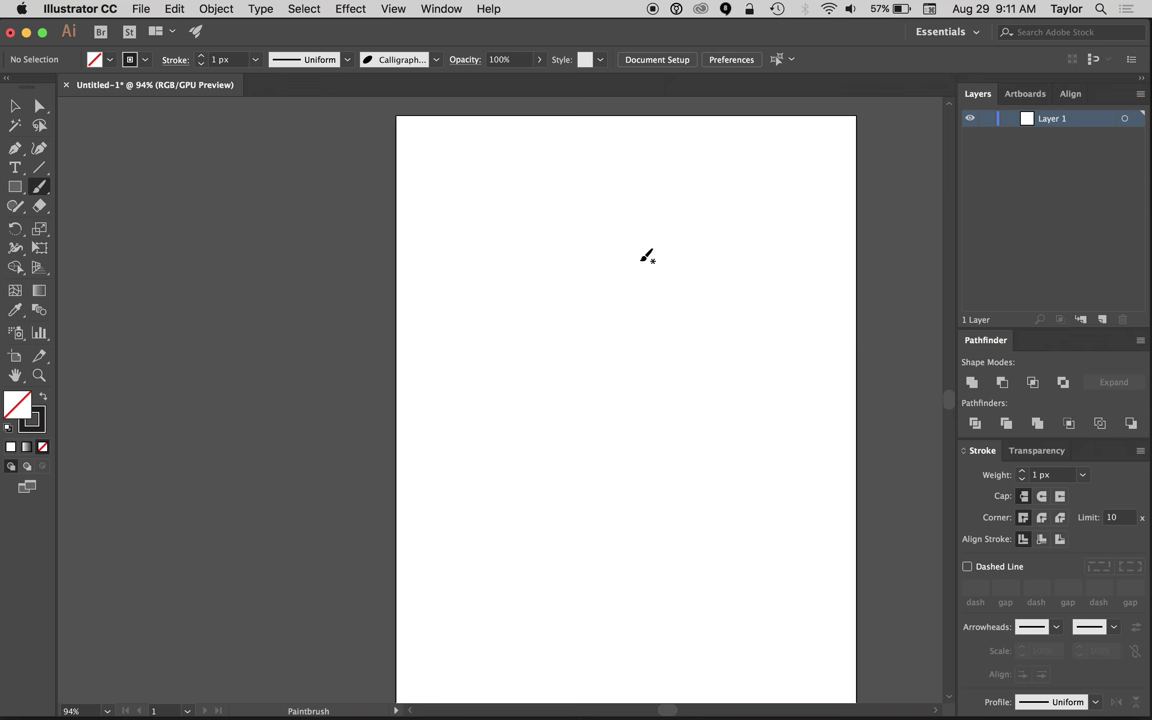
{"action": "left_click_drag", "start_coordinate": [598, 258], "coordinate": [622, 258]}
- Paint a long S-curving stroke swelling into a thick lower loop, plus another swoop across the top
{"action": "left_click_drag", "start_coordinate": [694, 381], "coordinate": [519, 499]}
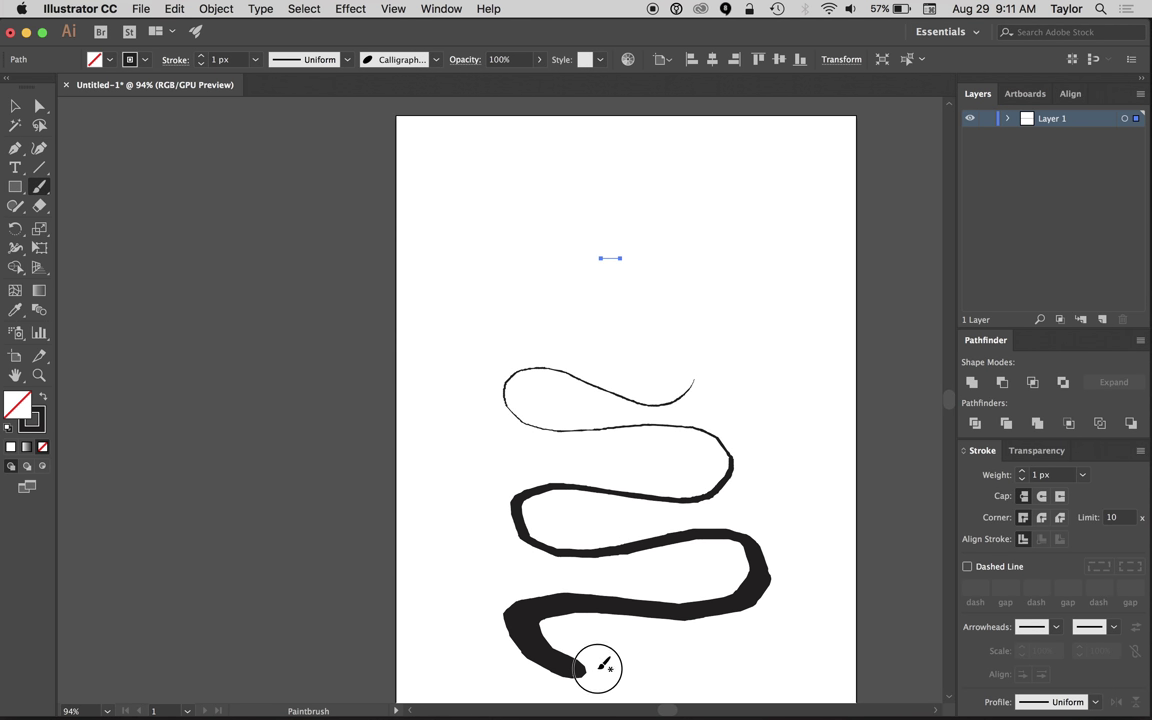
{"action": "left_click_drag", "start_coordinate": [519, 499], "coordinate": [637, 636]}
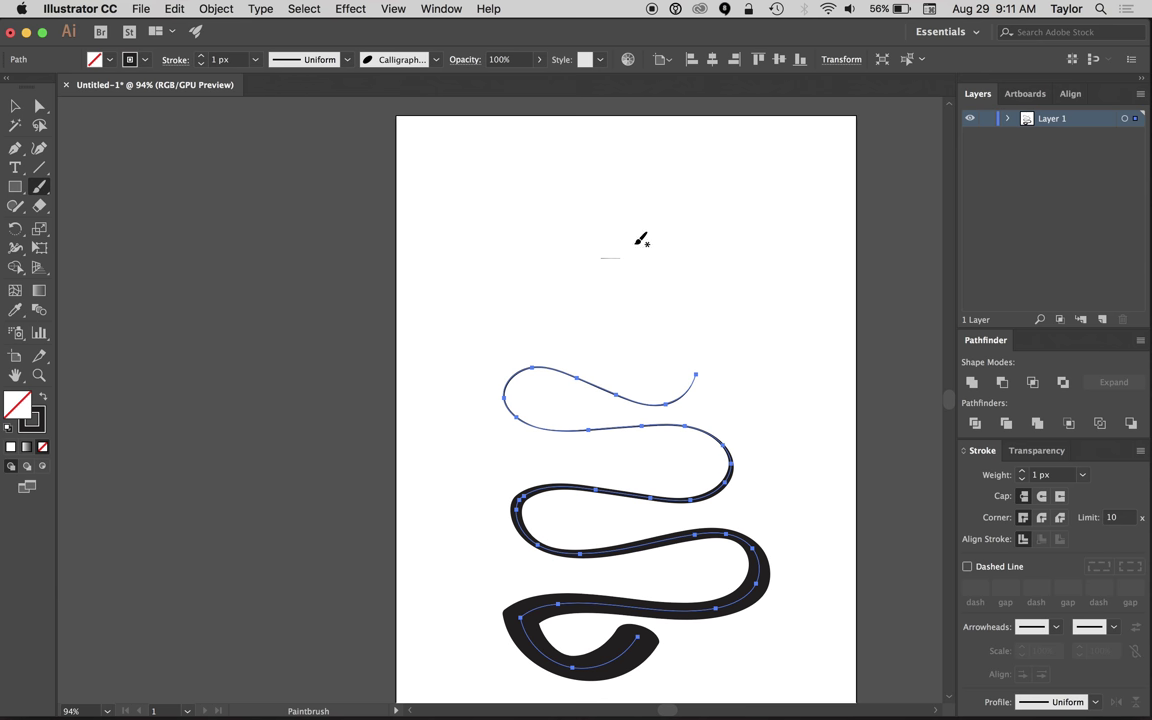
{"action": "mouse_move", "coordinate": [558, 250]}
{"action": "left_mouse_down"}
{"action": "mouse_move", "coordinate": [736, 322]}
{"action": "mouse_move", "coordinate": [670, 543]}
{"action": "mouse_move", "coordinate": [547, 514]}
{"action": "mouse_move", "coordinate": [452, 458]}
{"action": "mouse_move", "coordinate": [450, 309]}
{"action": "mouse_move", "coordinate": [505, 170]}
{"action": "mouse_move", "coordinate": [733, 206]}
{"action": "mouse_move", "coordinate": [766, 152]}
{"action": "left_mouse_up"}
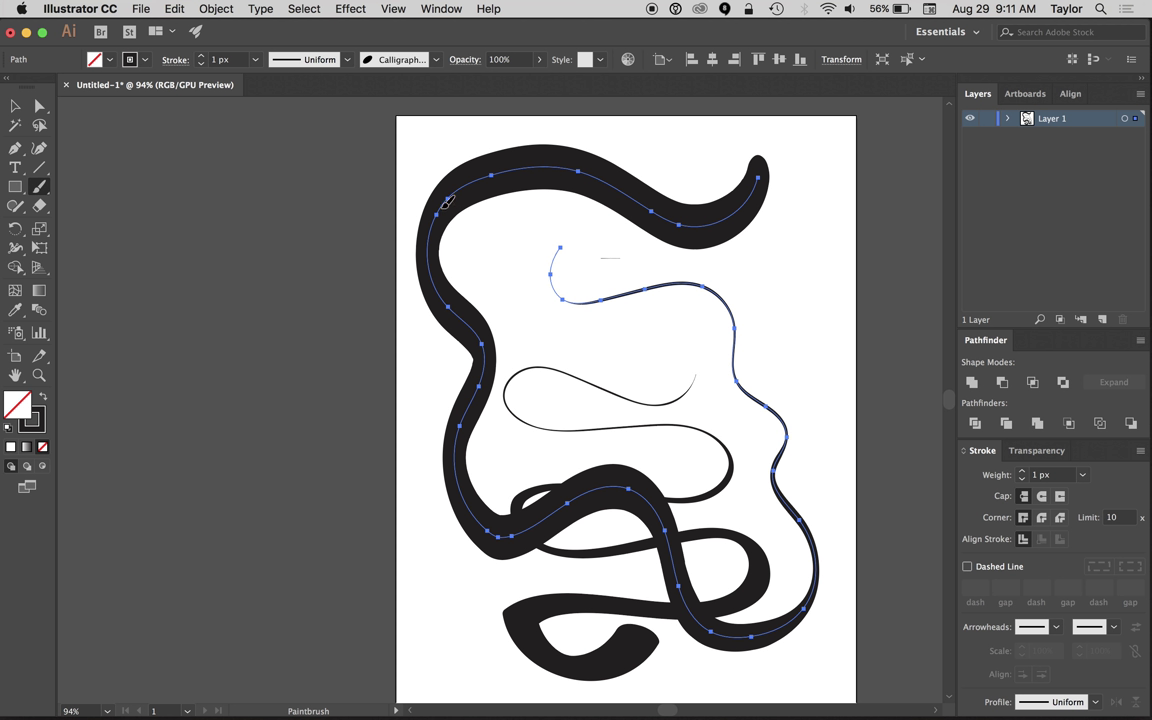
- Repaint the top thick stroke into a smoother, higher-reaching arc
{"action": "left_click_drag", "start_coordinate": [446, 202], "coordinate": [648, 250]}
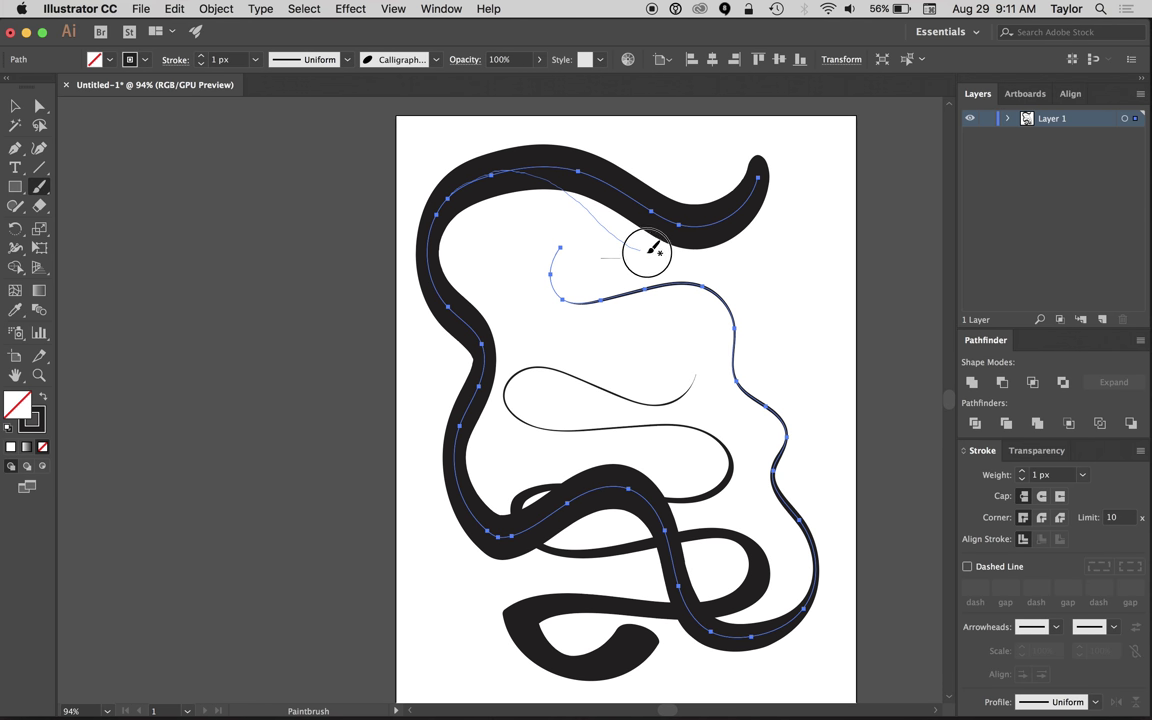
{"action": "left_click_drag", "start_coordinate": [648, 250], "coordinate": [760, 158]}
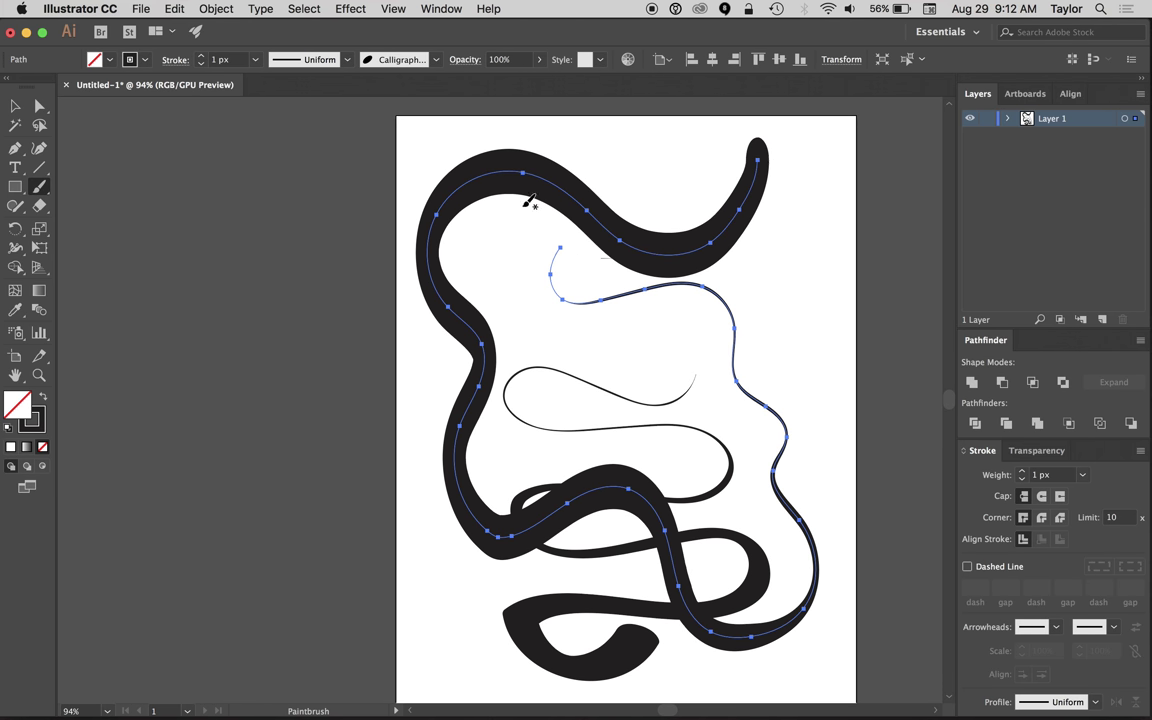